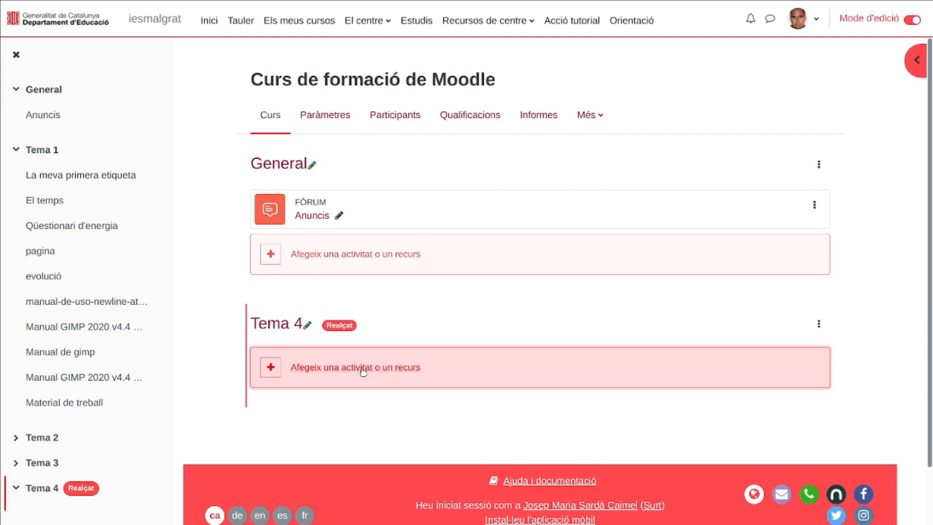
- Add an H5P activity to Tema 4 and name it "Sopa de lletres de perruqueria"
click(362, 370)
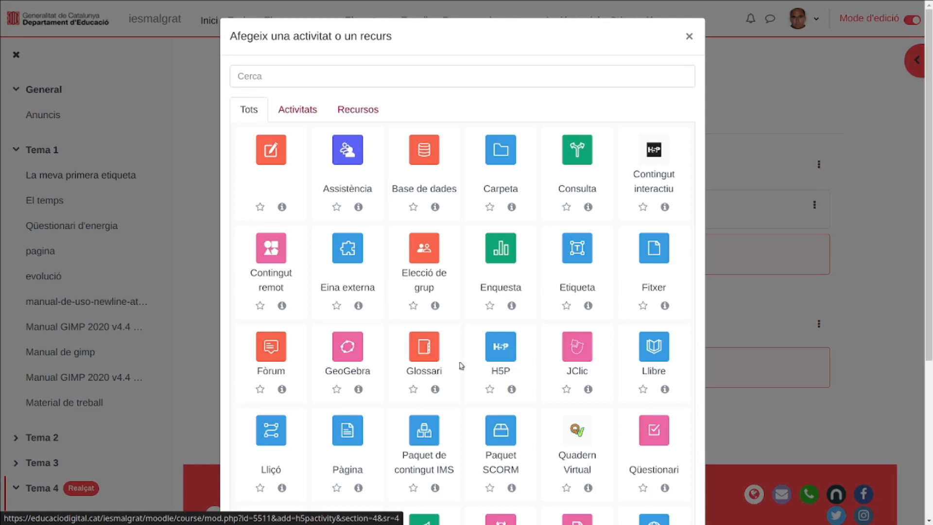
click(495, 362)
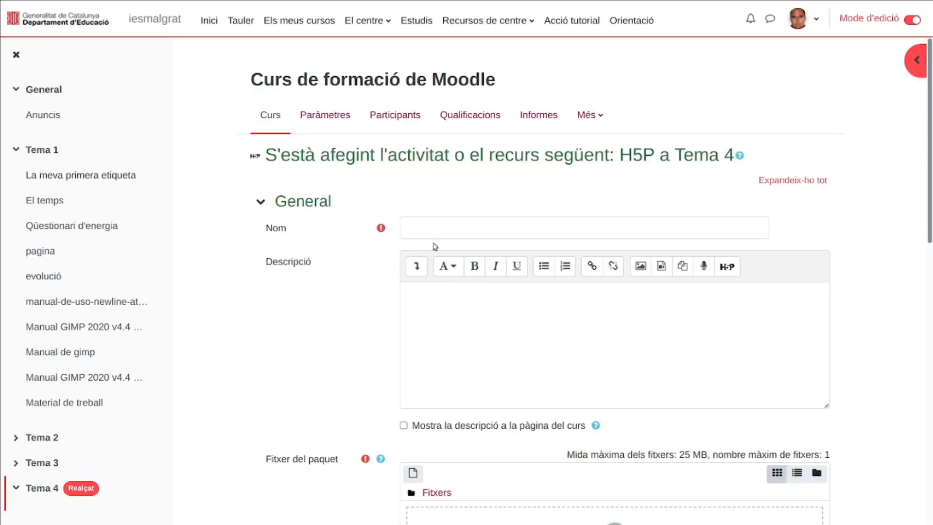
click(446, 230)
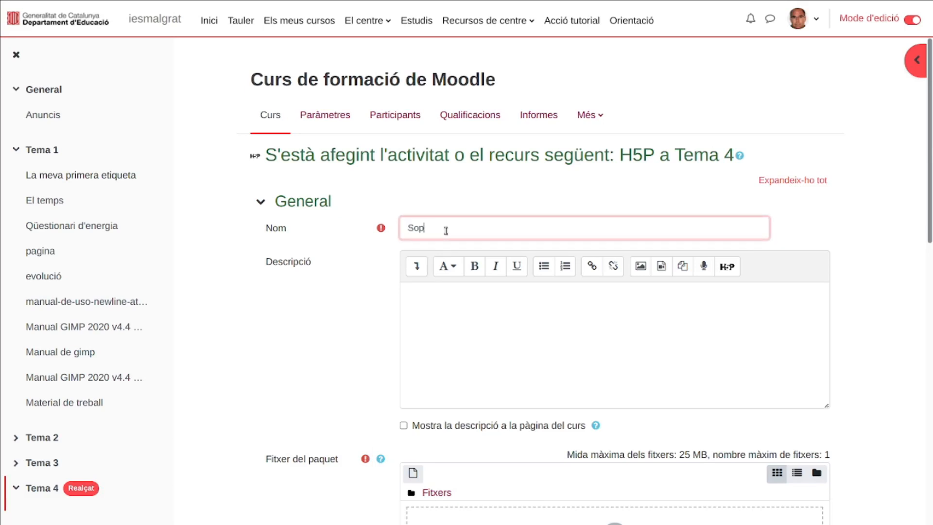
text(Sopa de lletres de perruqueria)
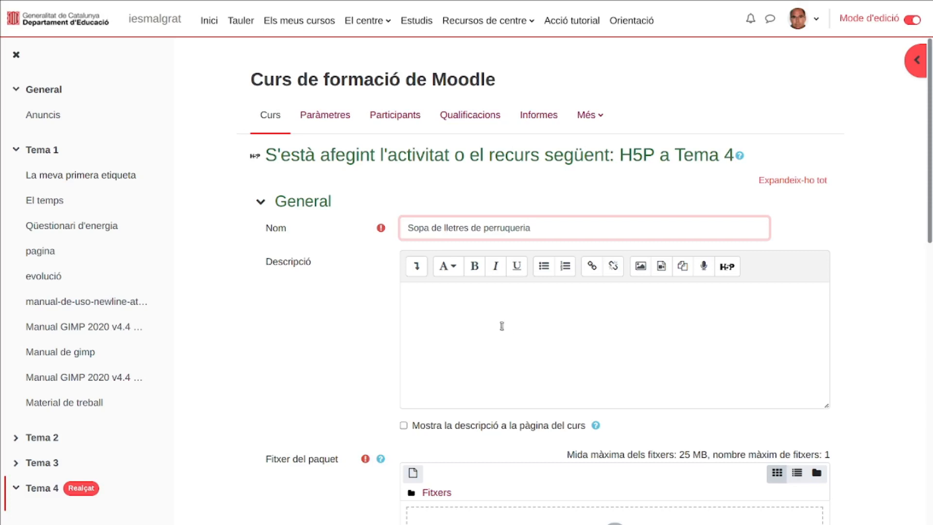
- Enter "Completa la sopa de lletes" as the description of the H5P activity
click(499, 321)
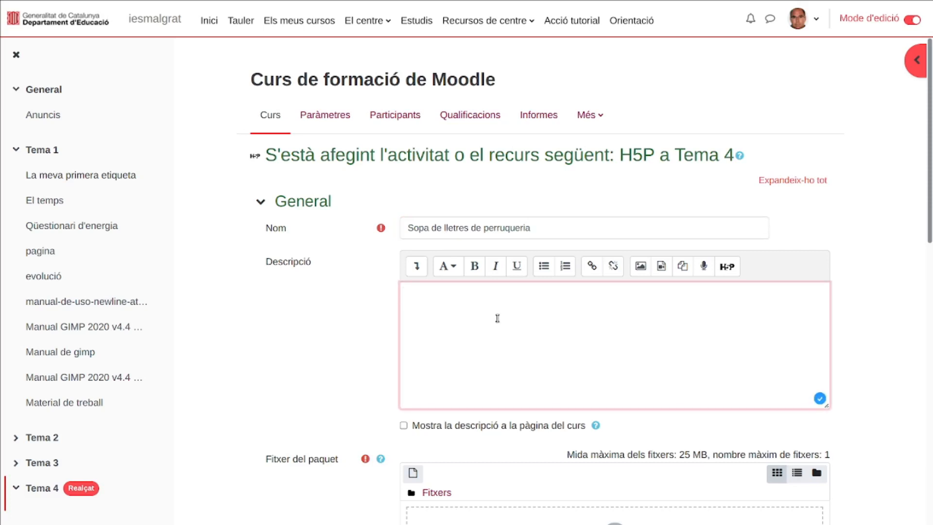
text(Completa la sopa de )
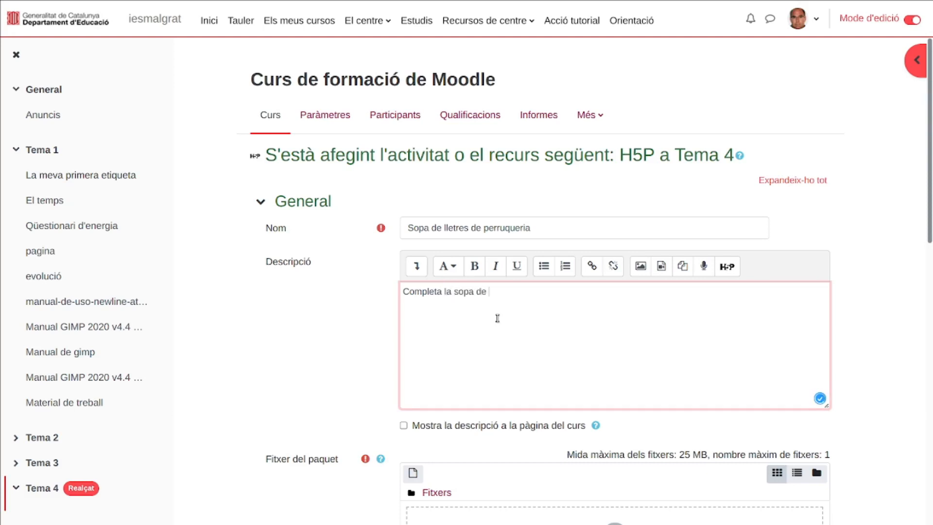
text(lletes)
- Attach "Sopa de lletres de Perruqueria" from the content bank's Curs de formació de Moodle folder as the package file, linked as an alias
scroll(497, 318, down, 5)
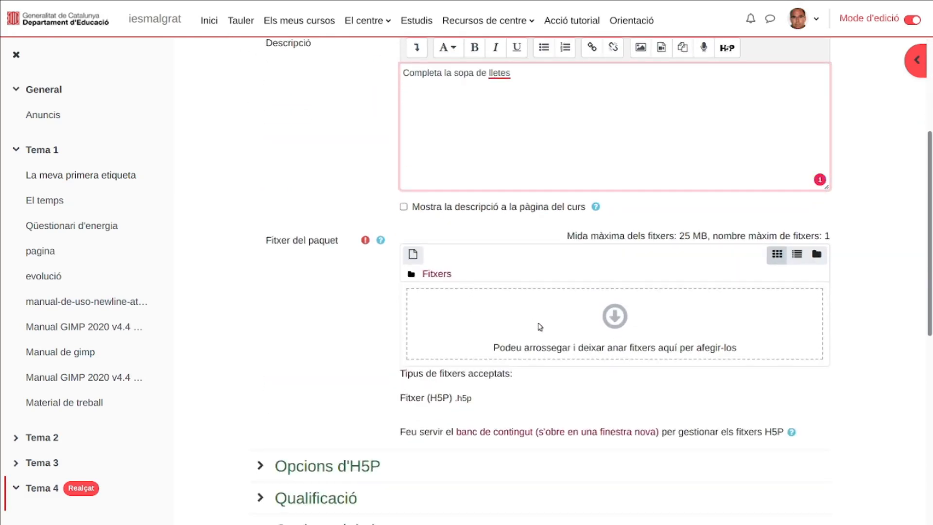
scroll(541, 329, down, 2)
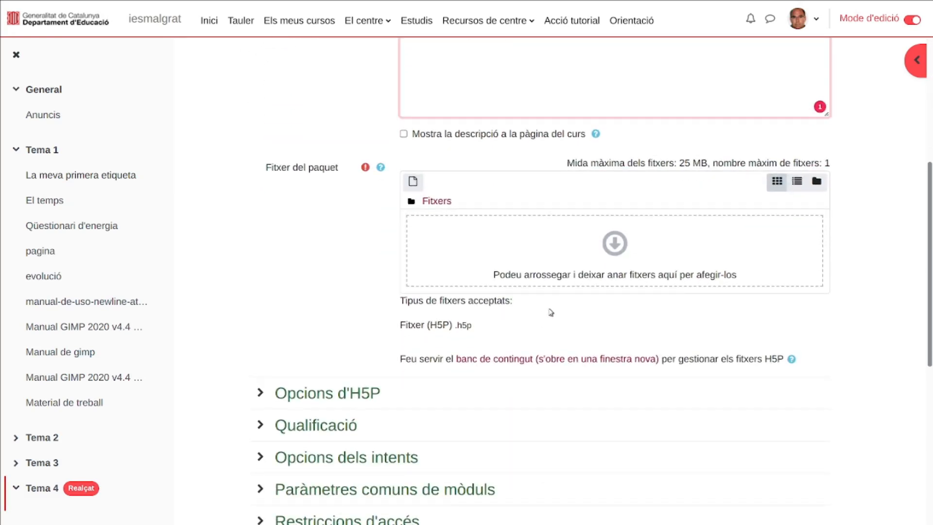
click(619, 258)
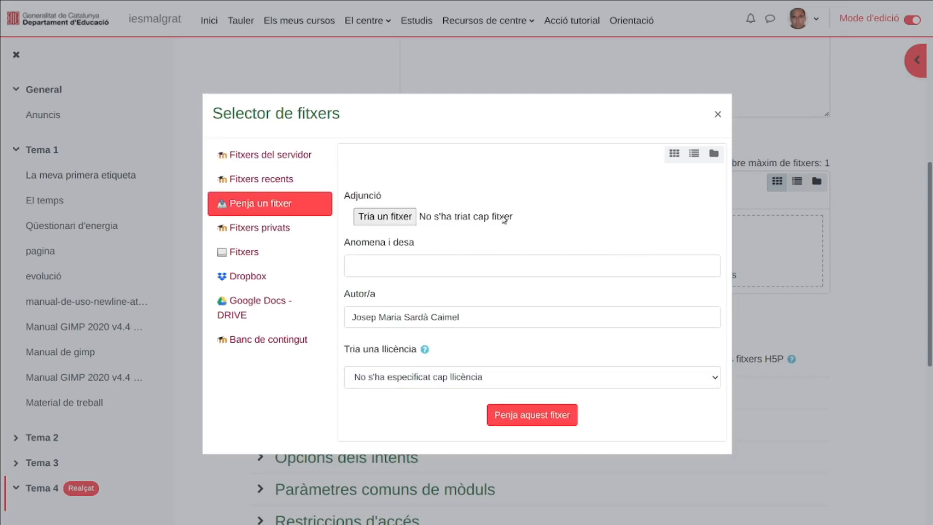
click(274, 338)
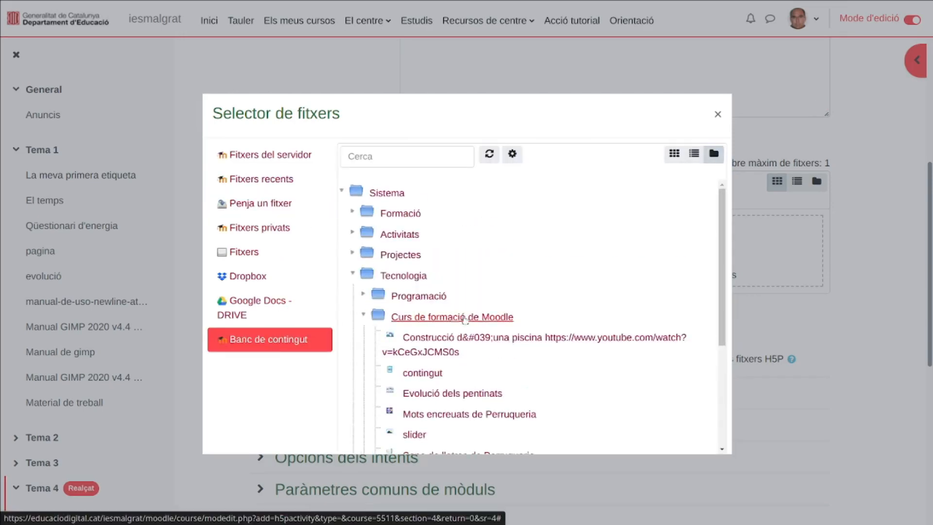
scroll(512, 292, down, 4)
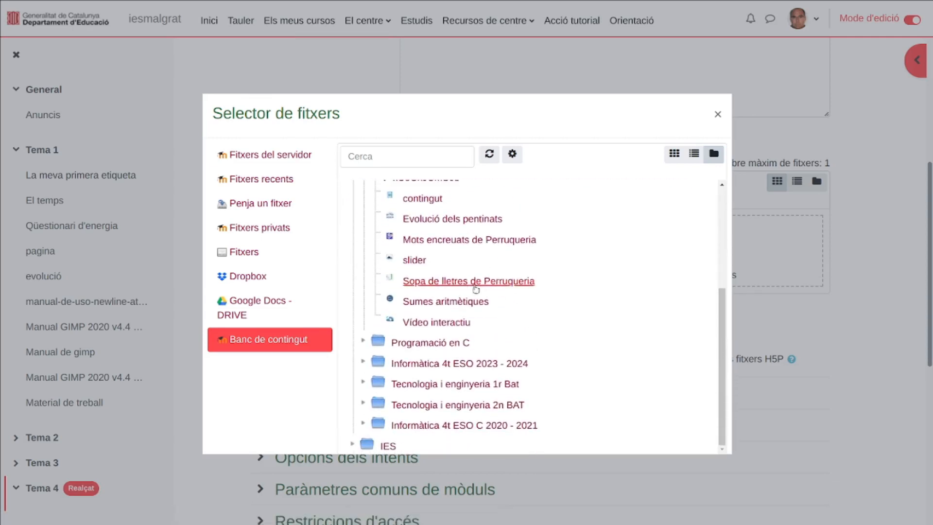
click(475, 288)
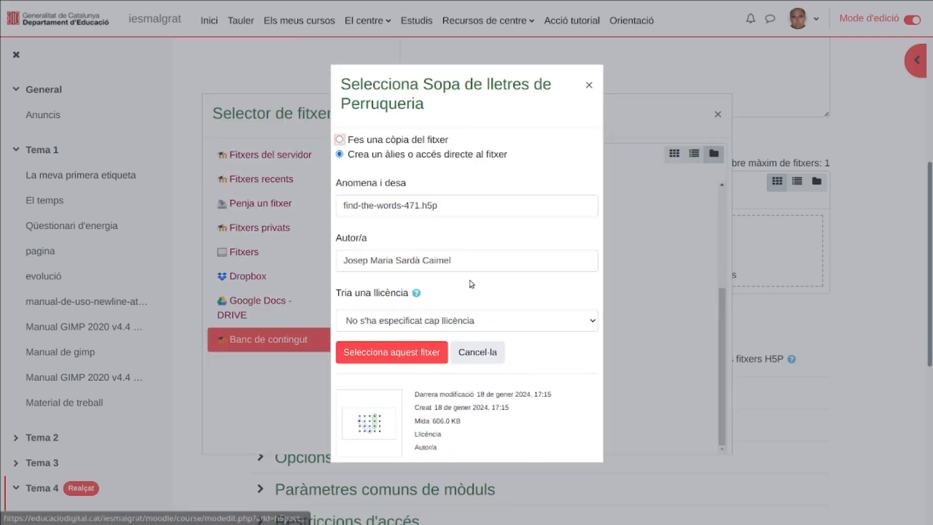
click(430, 353)
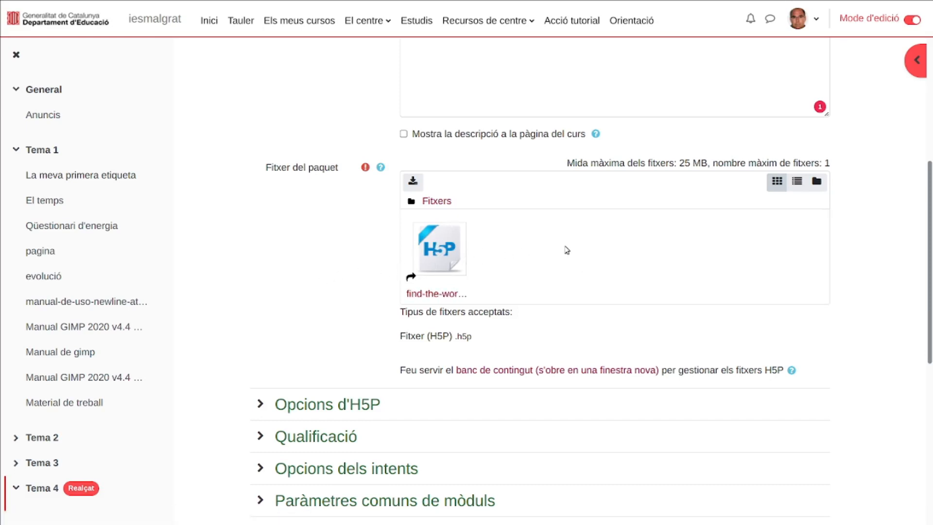
- Save the H5P activity with its remaining settings left as they are and return to the course
scroll(349, 266, down, 3)
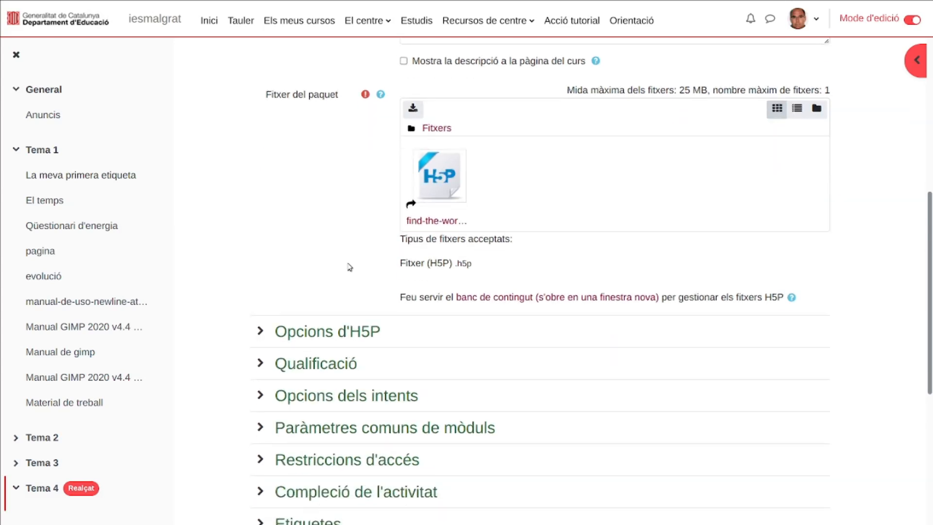
scroll(349, 266, down, 2)
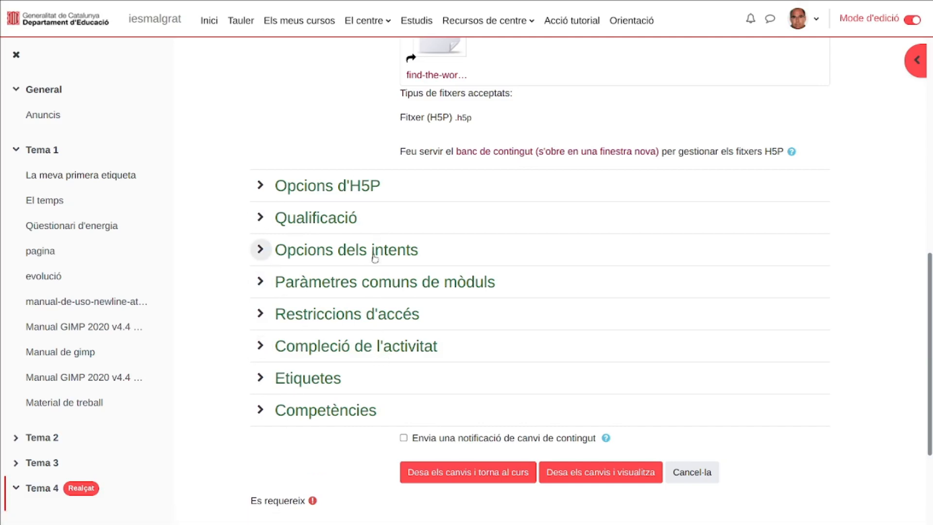
click(487, 474)
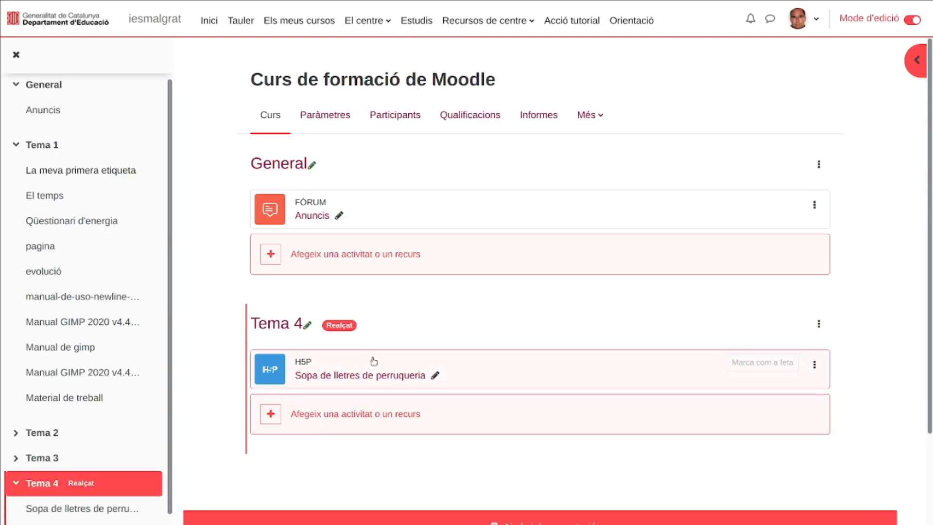
- Open the Sopa de lletres de perruqueria activity, check its word search preview, and go back to Tema 4
click(381, 375)
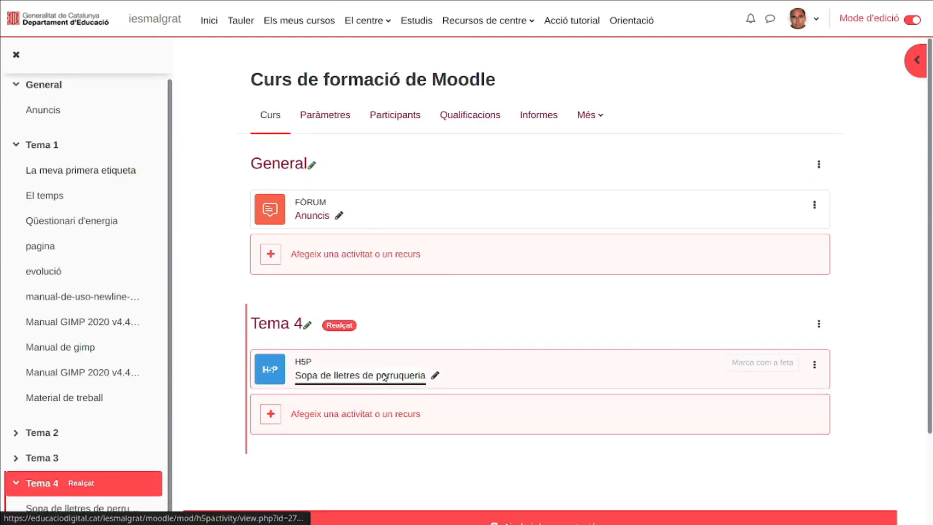
scroll(565, 292, down, 5)
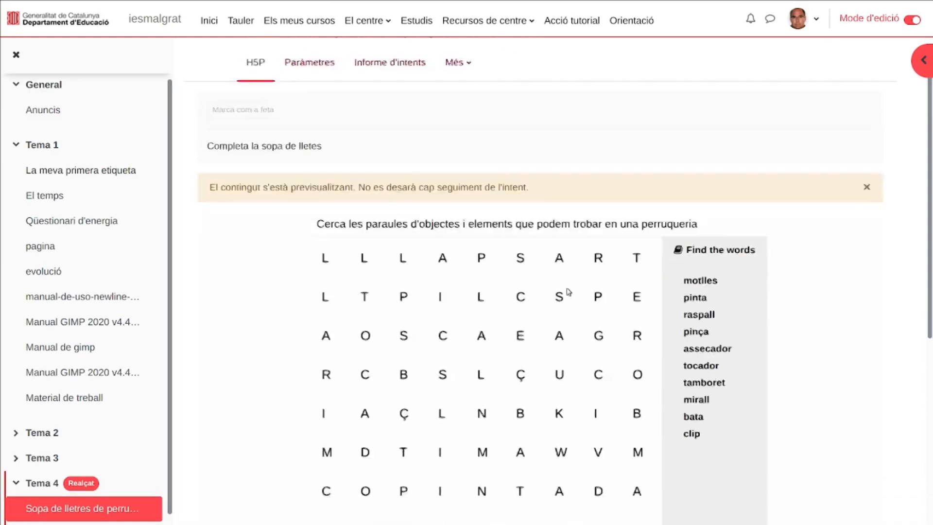
scroll(543, 357, up, 5)
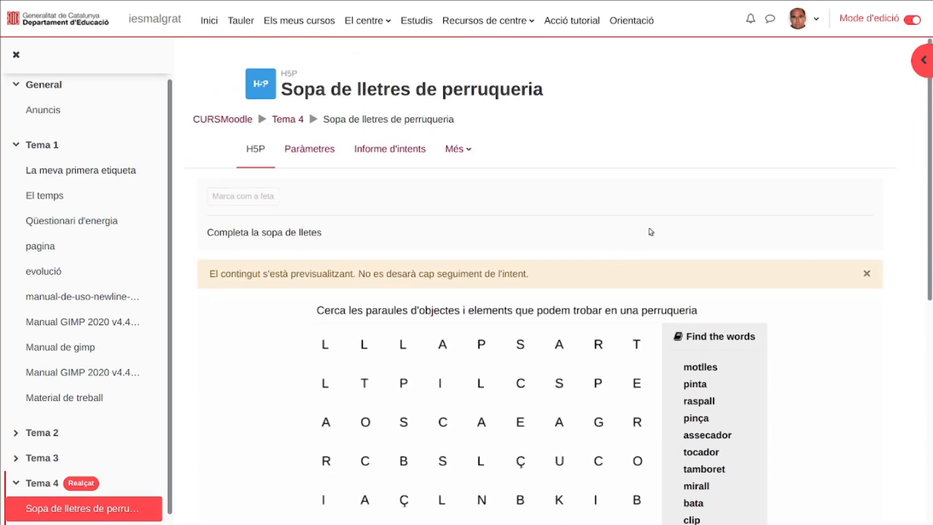
click(288, 120)
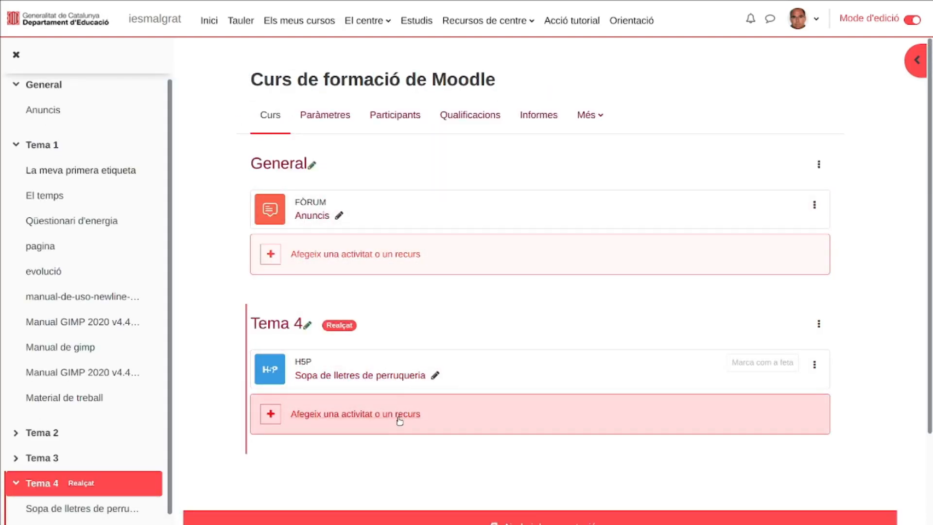
- Add a Pàgina resource to Tema 4 and name it "Estris de pentinar"
click(340, 421)
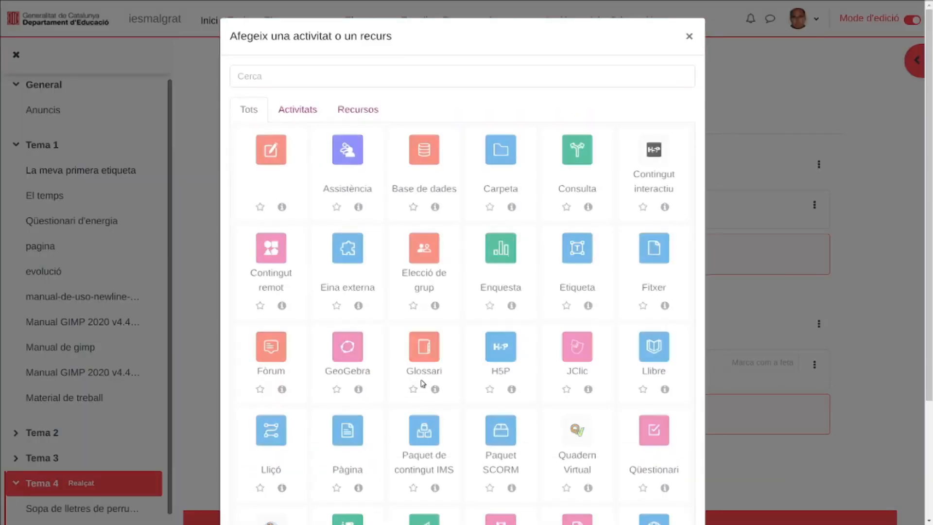
scroll(529, 289, down, 2)
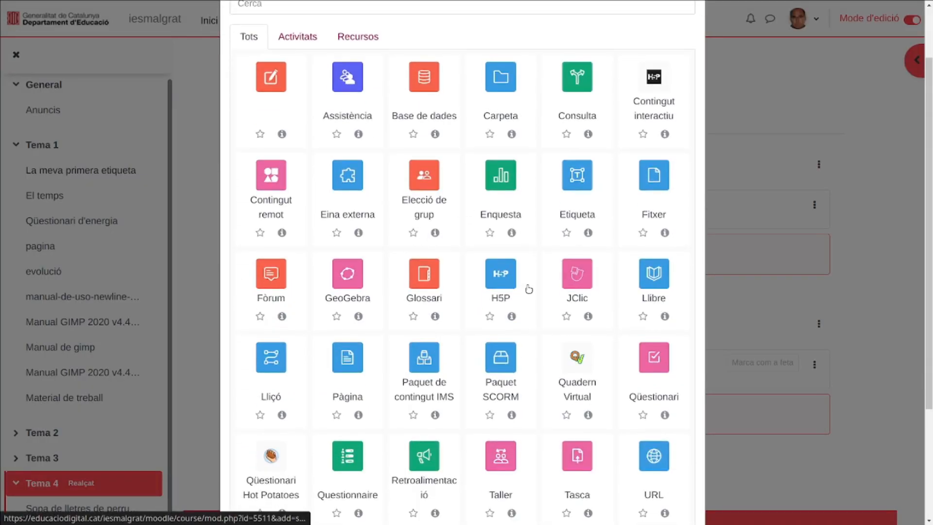
click(348, 364)
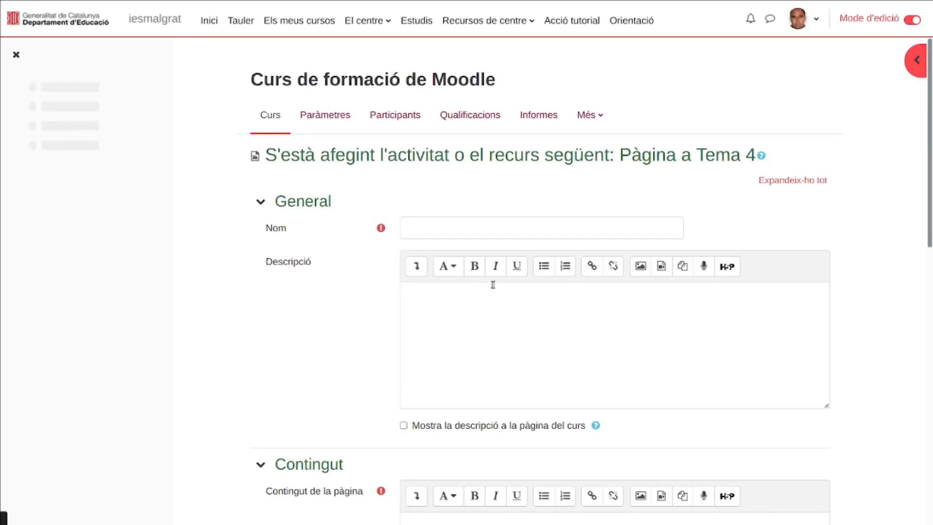
click(457, 228)
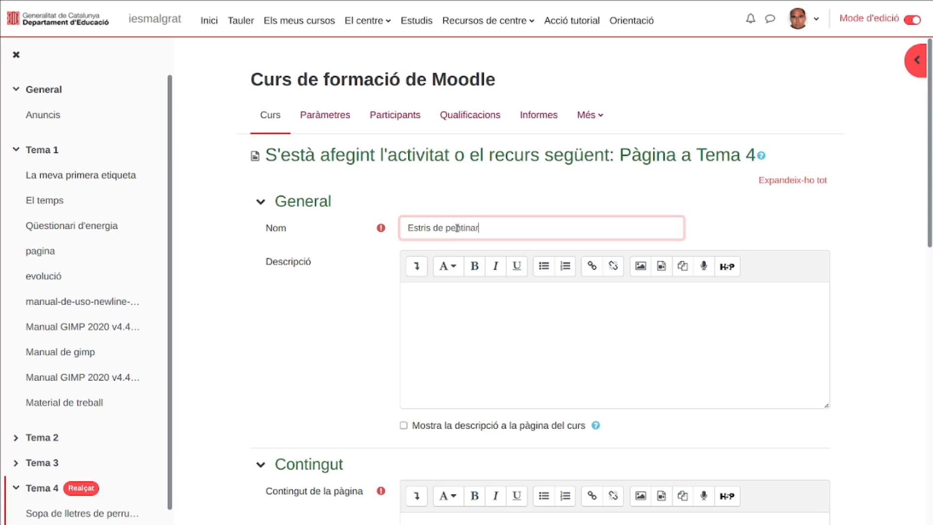
- Enter "Explicació d'estris de perruqueria" as the description of the page resource
click(476, 327)
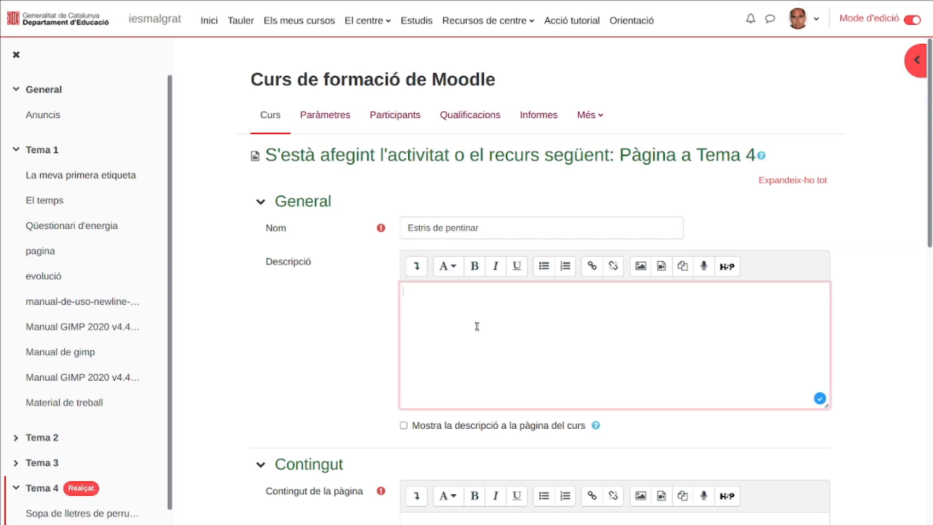
text(Explicació d'estris de perruqueria)
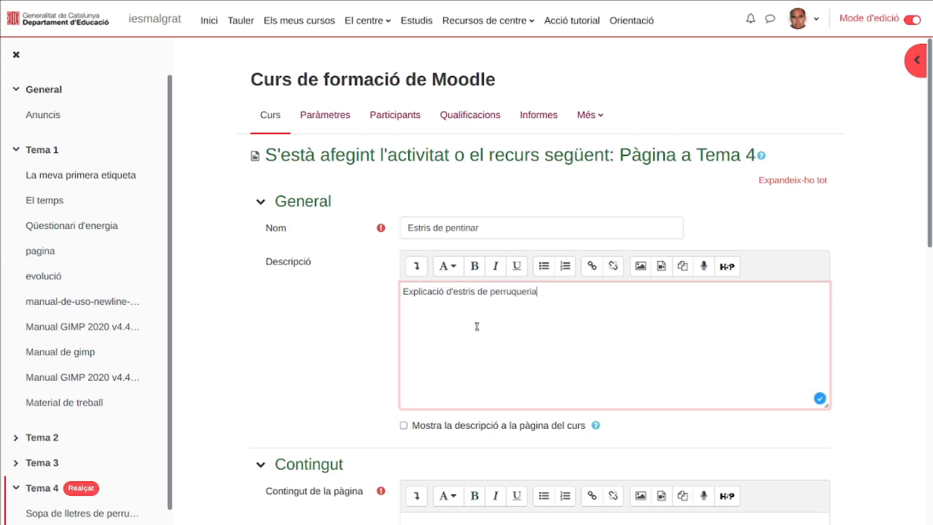
- Paste the copied text explaining the hairdressing tools into the page content
scroll(477, 326, down, 5)
click(476, 326)
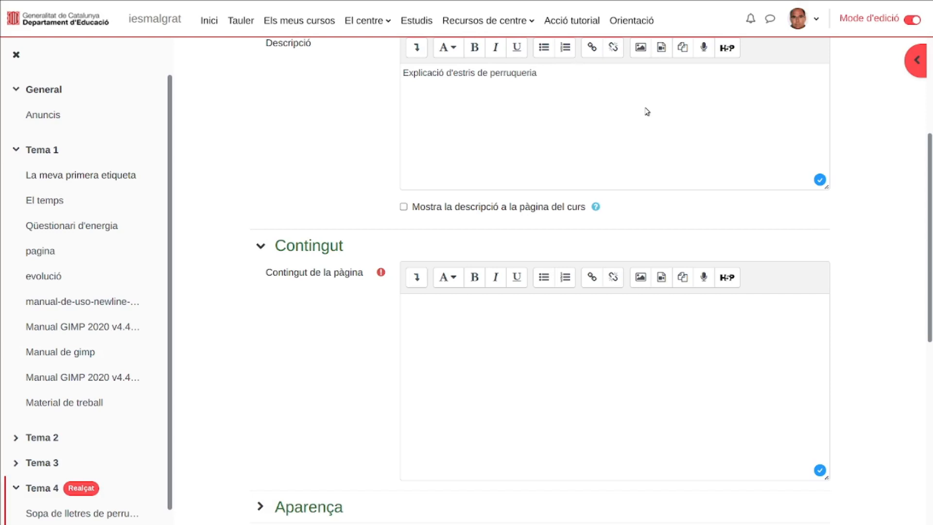
click(457, 337)
scroll(498, 294, down, 2)
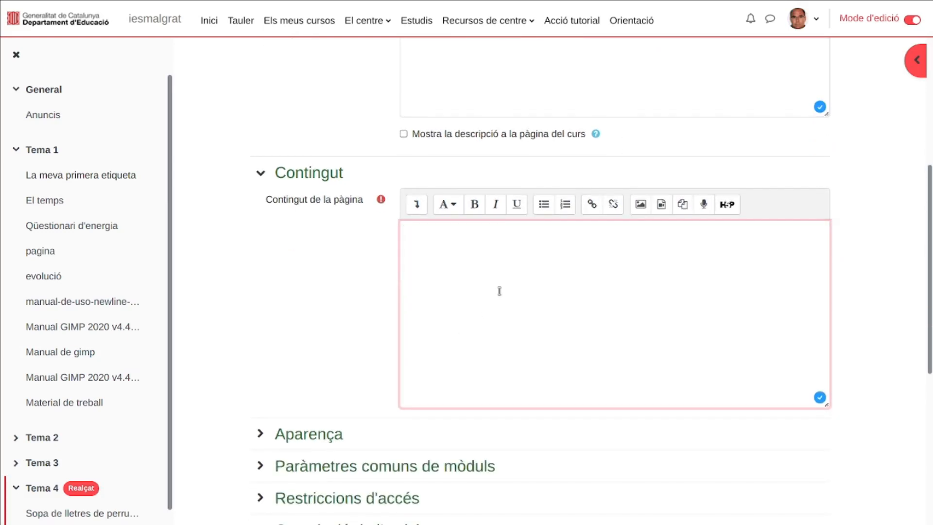
key(ctrl+v)
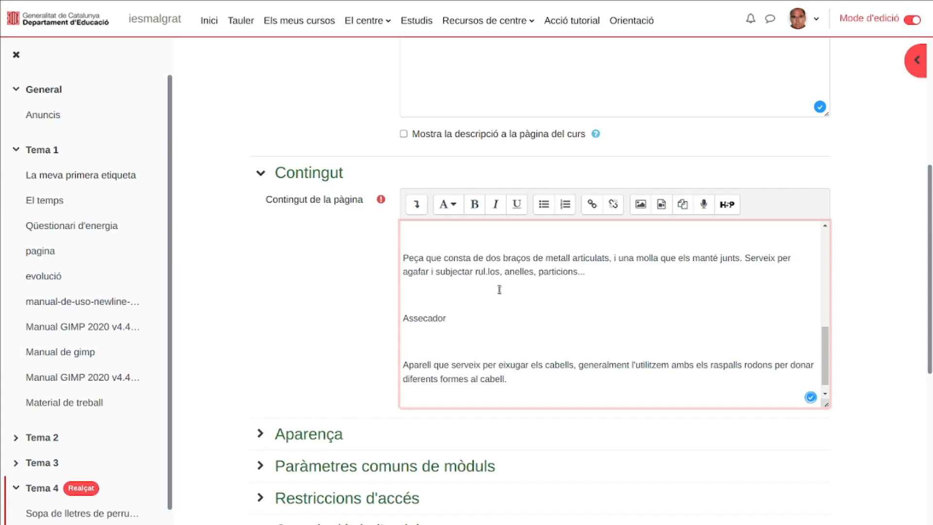
- Remove the extra blank lines above and below the Assecador and Pinça headings in the page content
scroll(499, 289, down, 1)
click(447, 311)
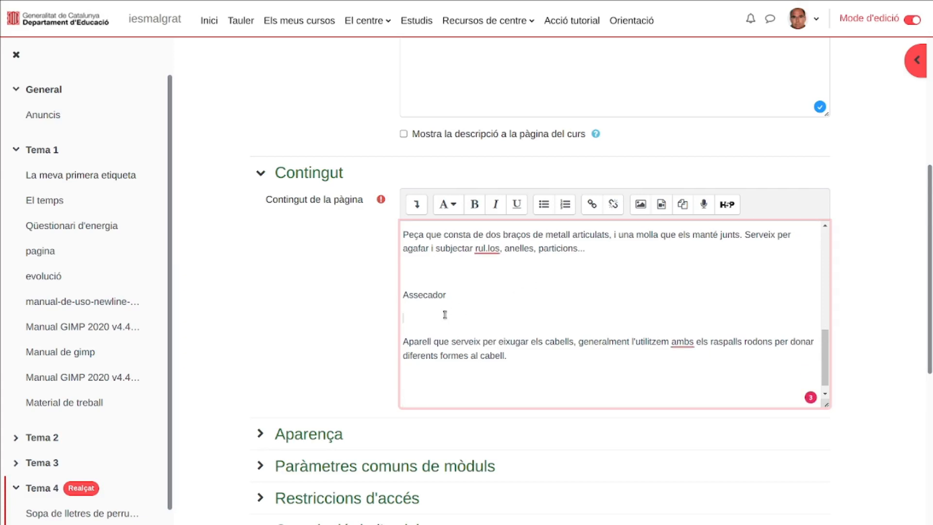
key(BackSpace)
click(425, 281)
key(BackSpace)
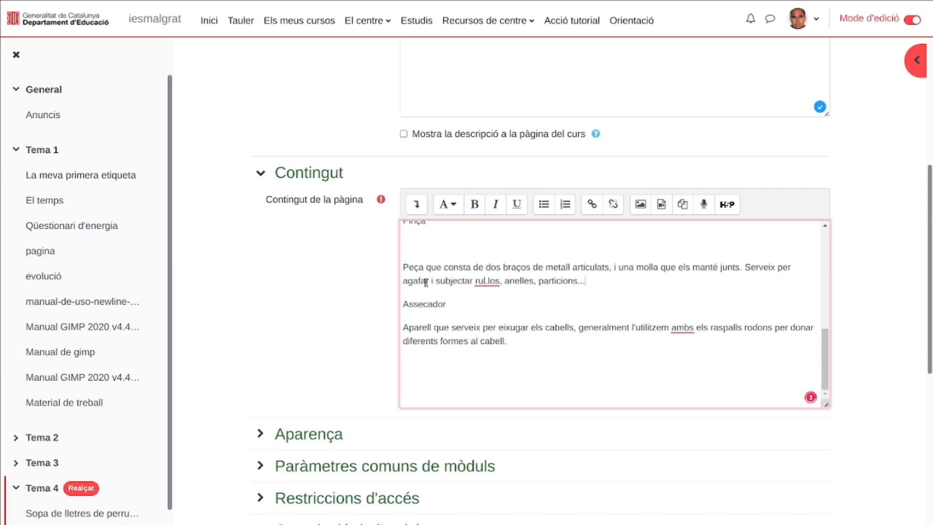
scroll(425, 281, up, 2)
click(418, 317)
key(BackSpace)
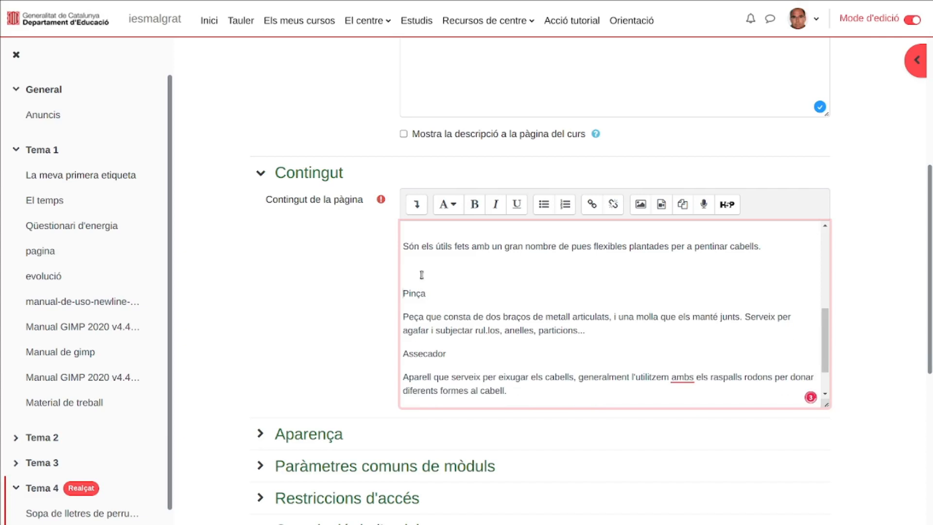
click(421, 263)
key(BackSpace)
- Remove the extra blank lines around the Raspall and Pinta headings and below the first heading of the page content
scroll(422, 263, up, 1)
click(419, 292)
key(BackSpace)
click(420, 255)
key(BackSpace)
scroll(420, 257, up, 3)
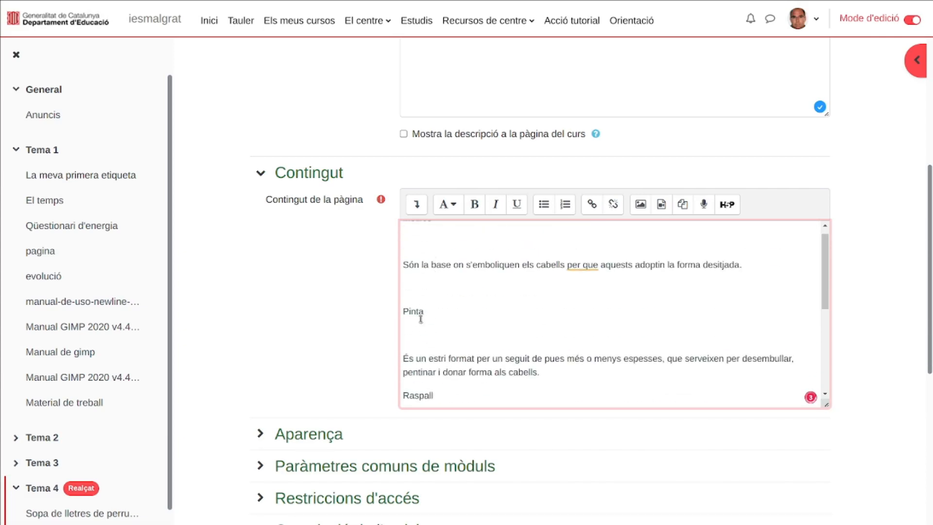
click(416, 334)
key(BackSpace)
click(416, 286)
key(BackSpace)
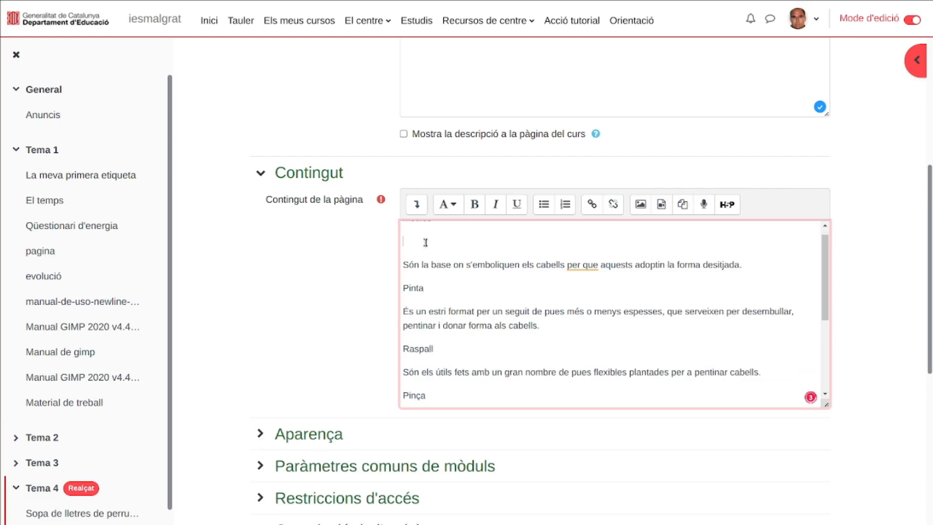
key(BackSpace)
scroll(437, 297, down, 3)
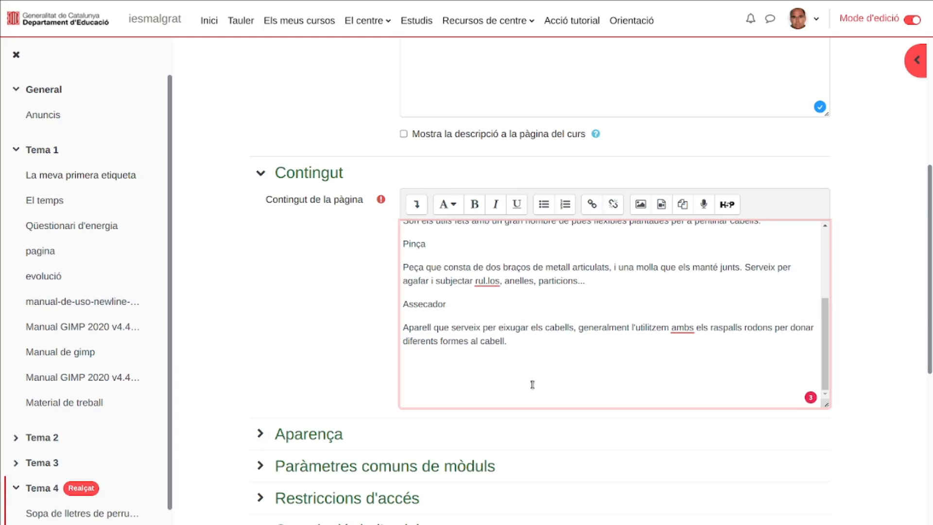
- Correct the misspelled word "ambs" to "amb" in the Assecador paragraph of the page content
click(684, 328)
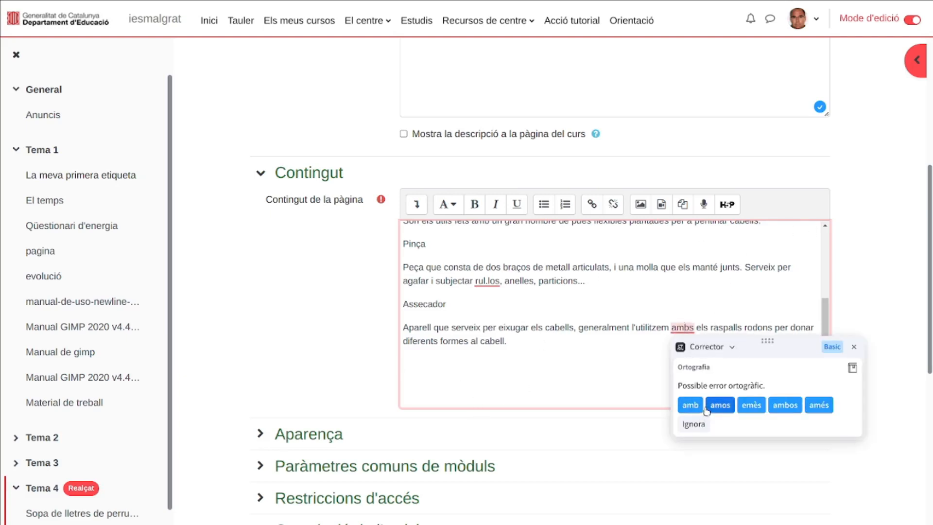
click(692, 405)
- Insert the H5P "Mots encreuats de Perruqueria" from the content bank below the Assecador paragraph, linked as an alias
click(457, 362)
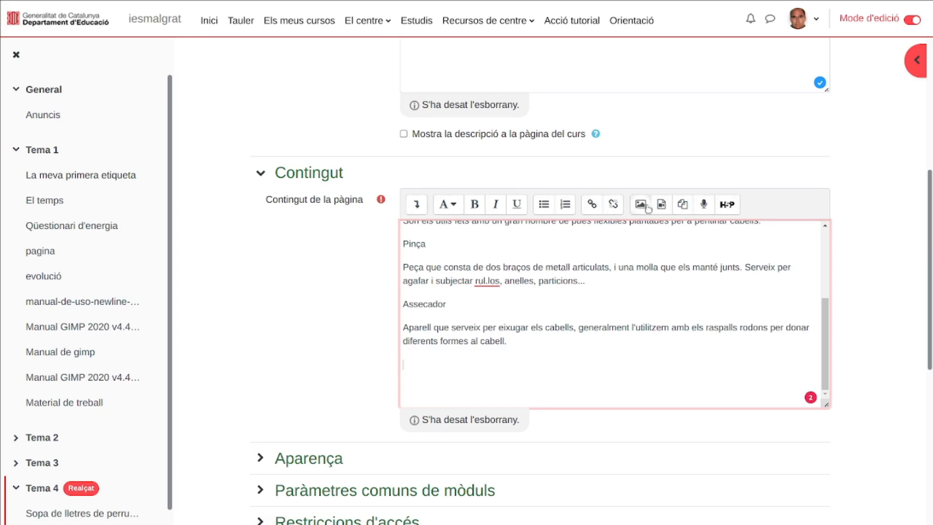
click(727, 205)
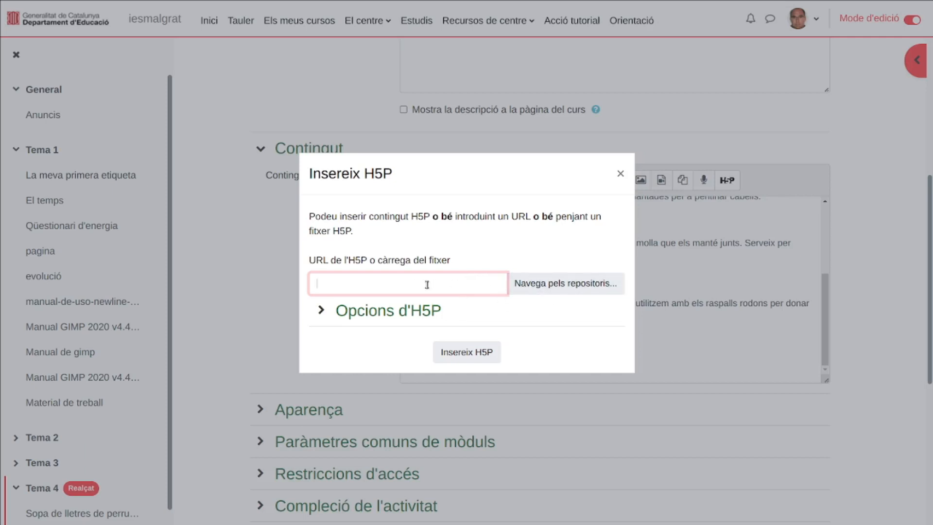
click(558, 286)
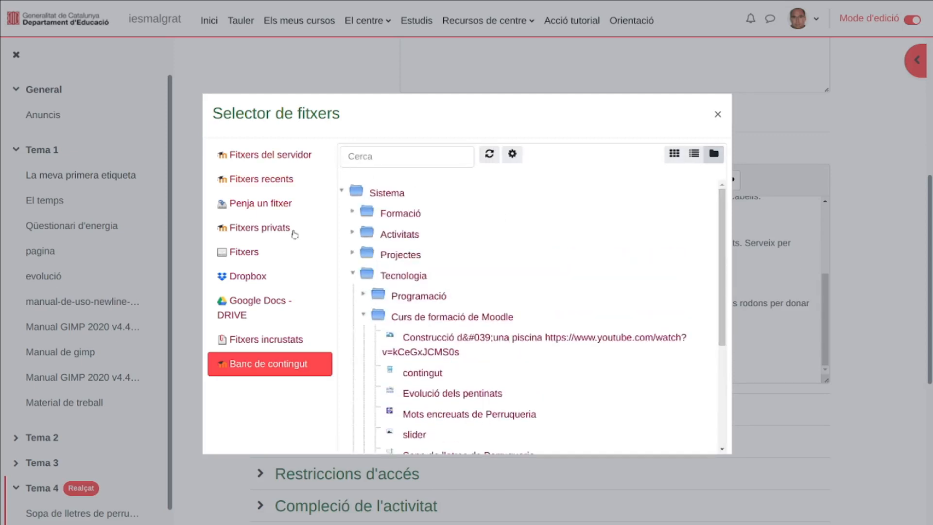
scroll(448, 242, down, 2)
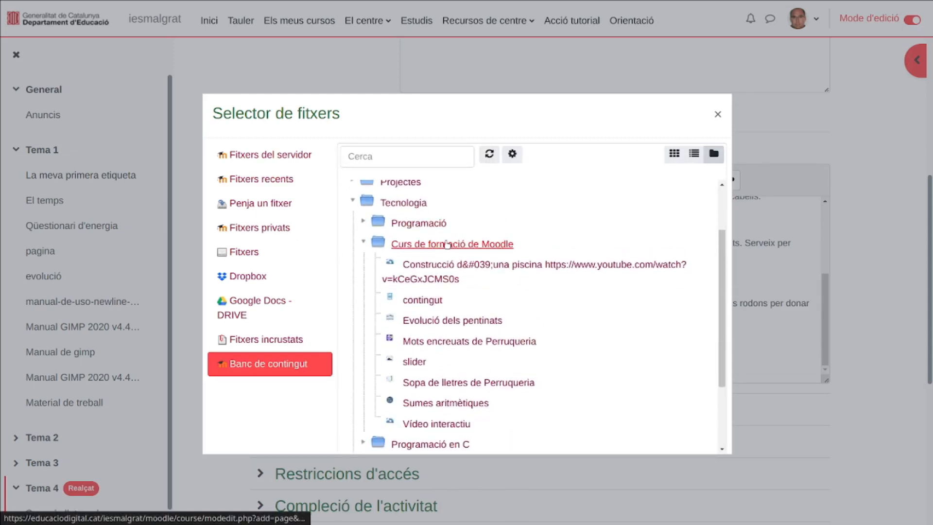
click(450, 343)
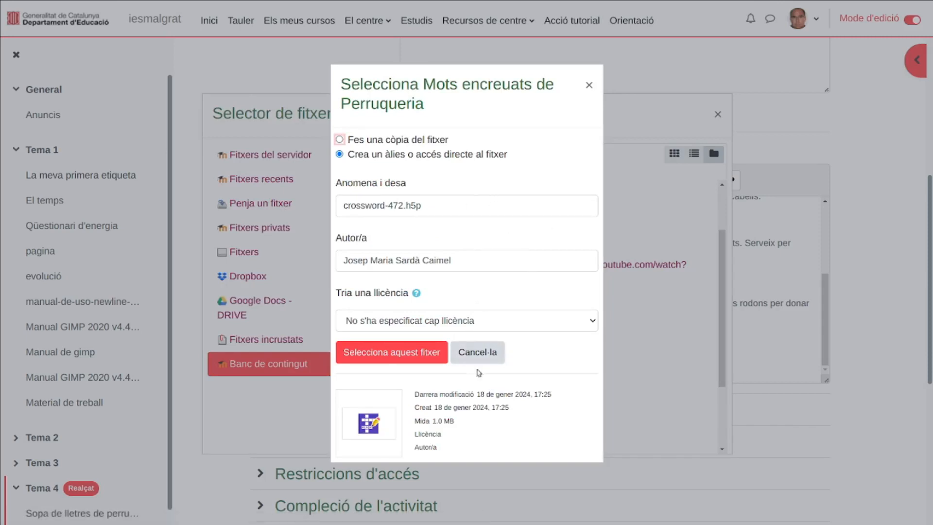
click(415, 354)
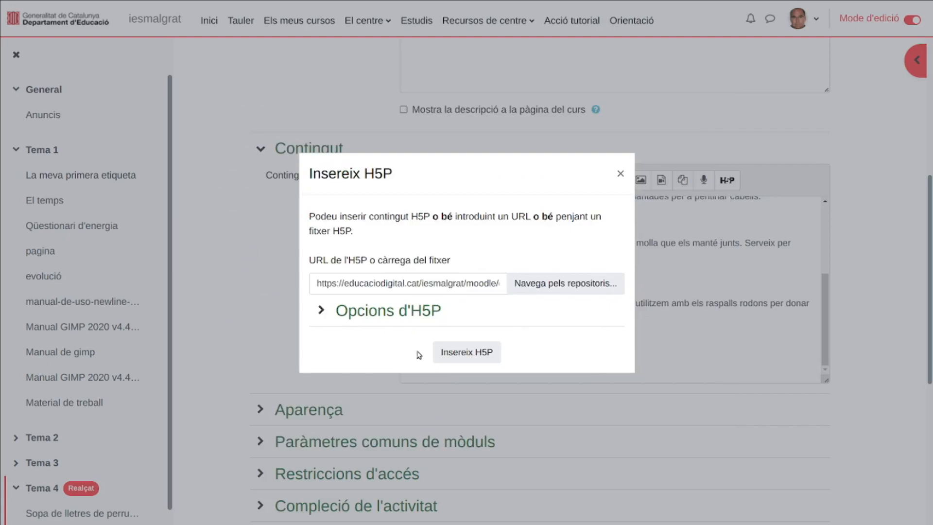
click(478, 355)
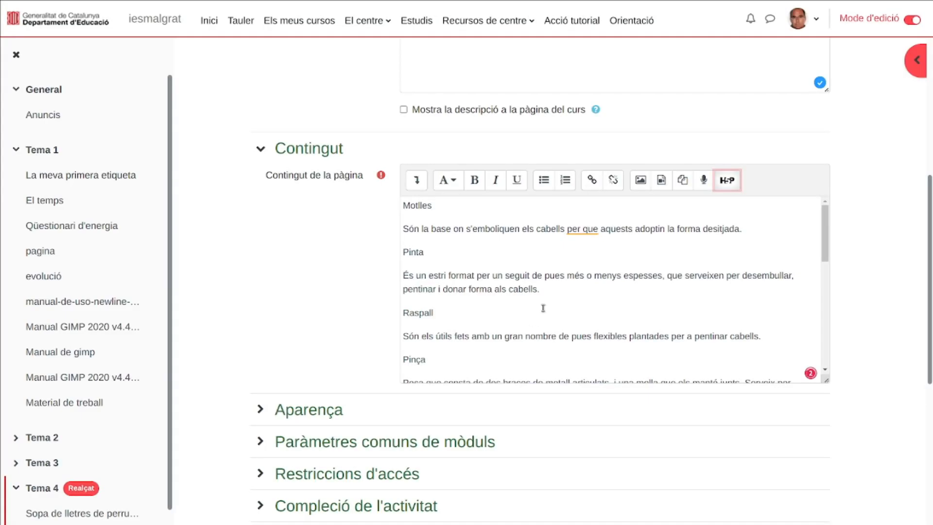
- Check the placement of the H5P block below the Assecador text, and save and display the page
scroll(583, 294, down, 1)
scroll(583, 294, down, 3)
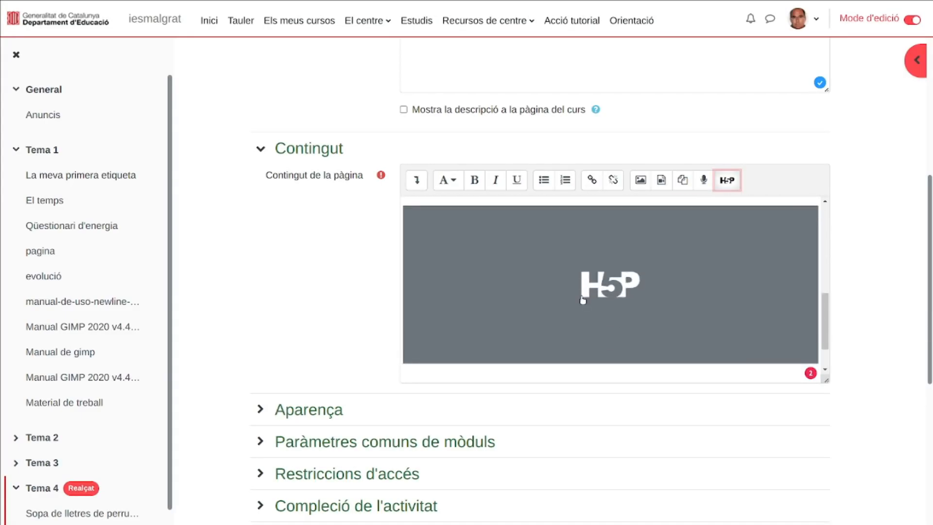
scroll(608, 256, up, 2)
scroll(609, 256, down, 2)
click(501, 336)
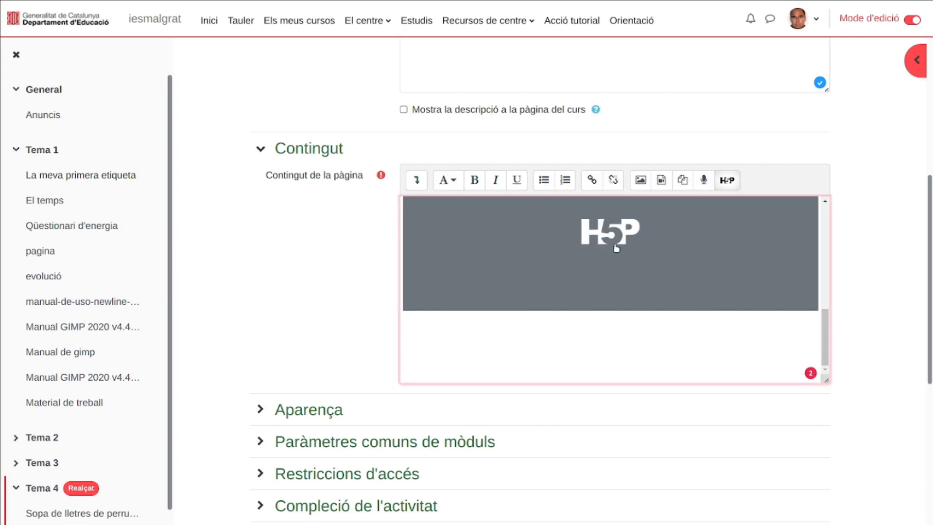
scroll(601, 265, up, 2)
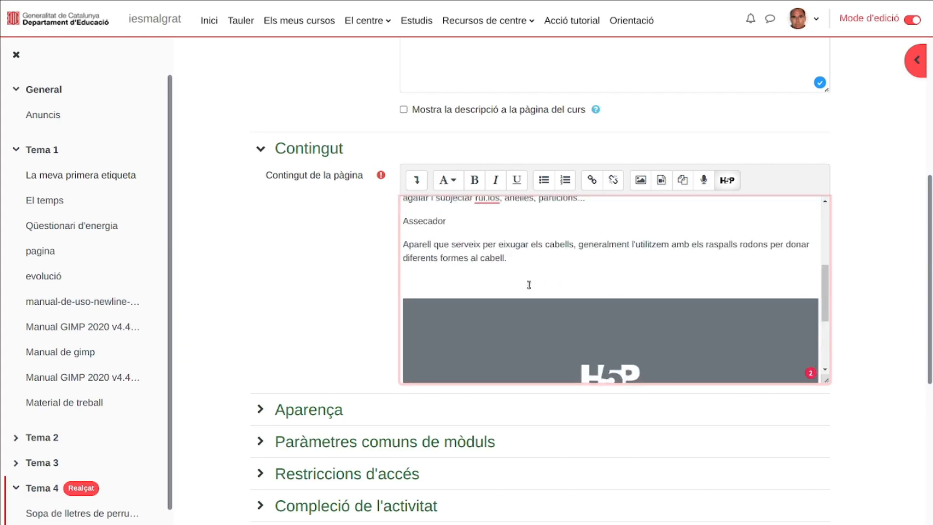
scroll(329, 298, down, 5)
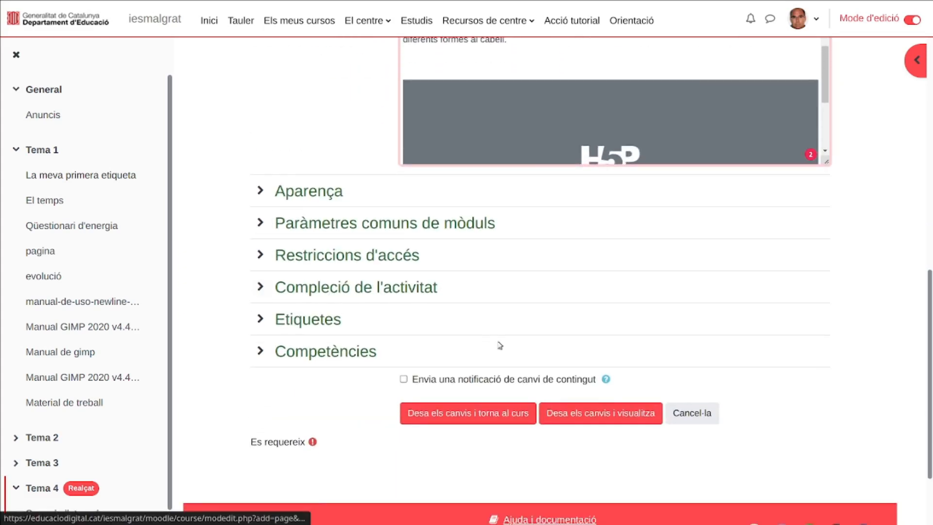
click(609, 414)
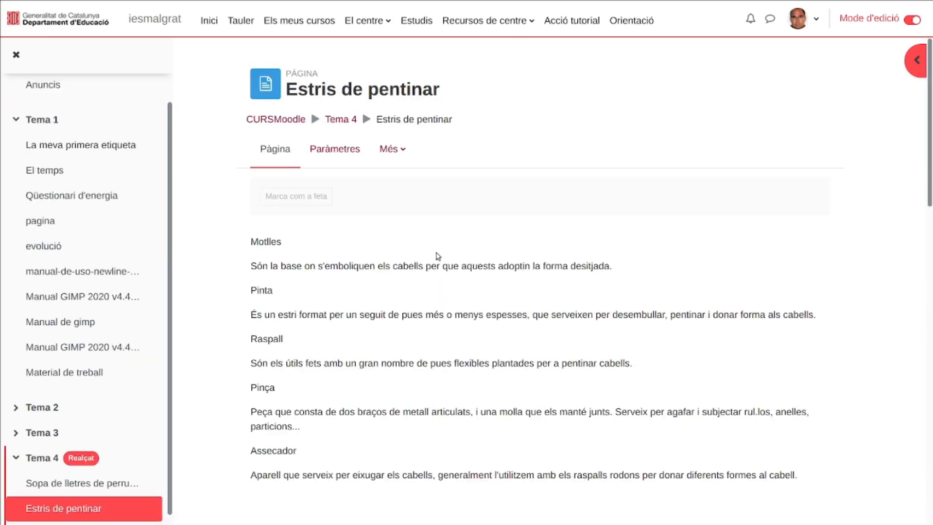
- Examine the published Estris de pentinar page, including the tool descriptions, the embedded crossword grid and its clues
scroll(438, 256, down, 5)
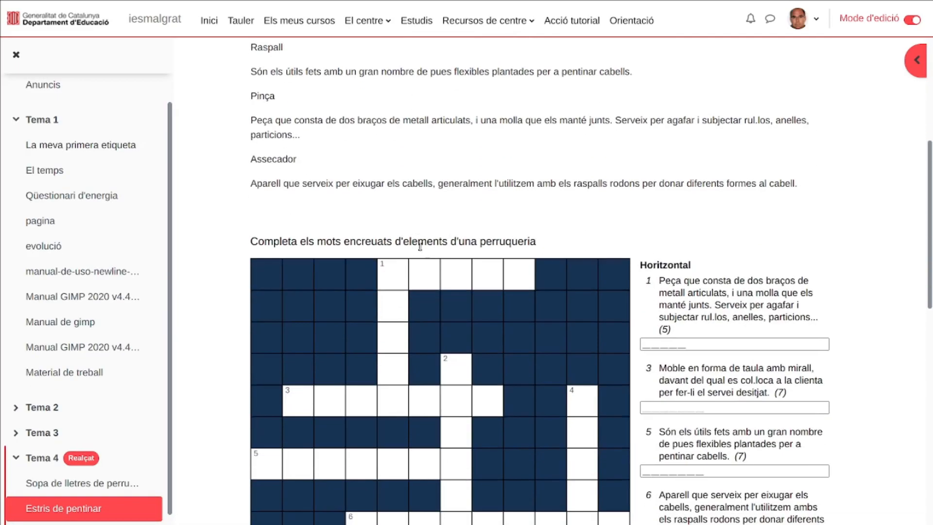
scroll(514, 273, down, 2)
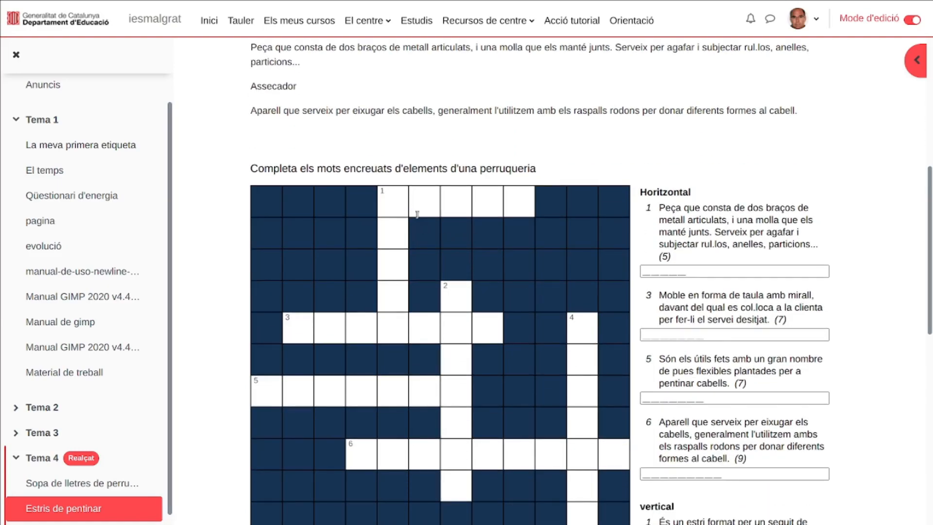
scroll(483, 293, down, 6)
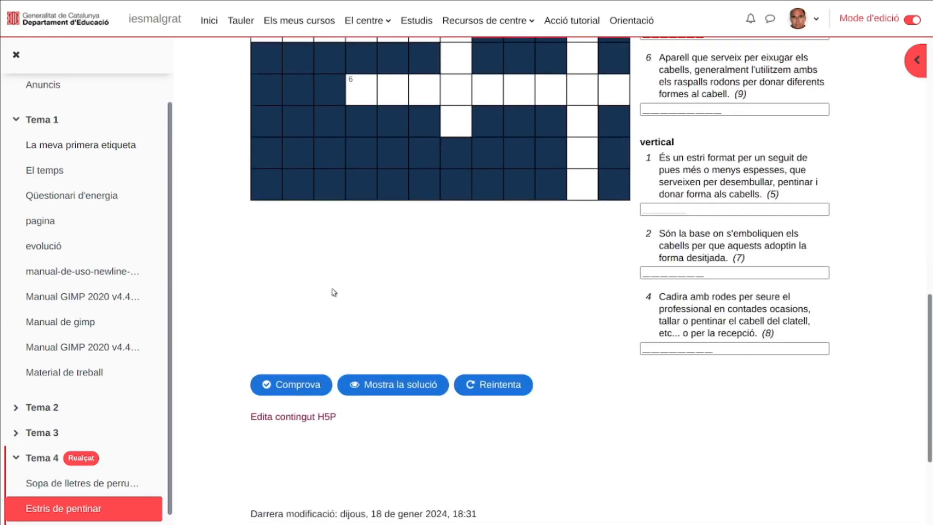
scroll(437, 290, up, 6)
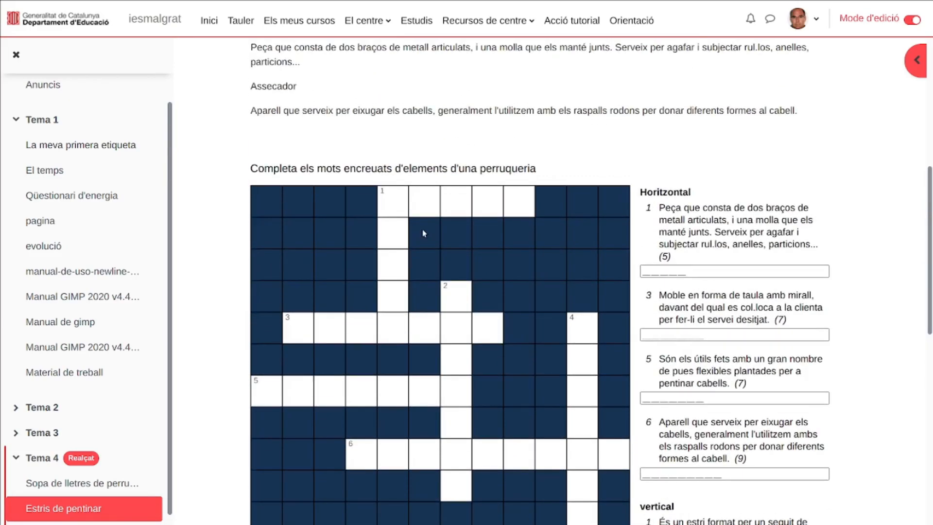
scroll(424, 326, down, 5)
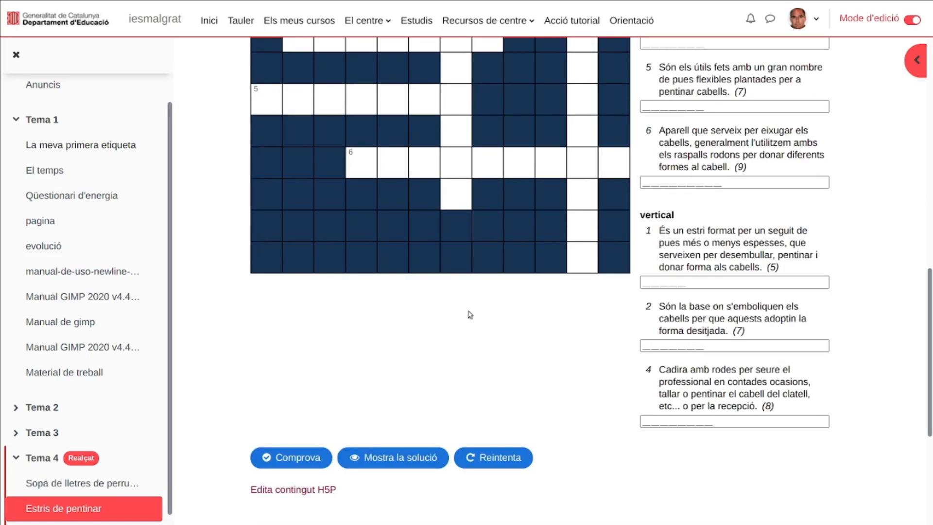
scroll(477, 316, up, 4)
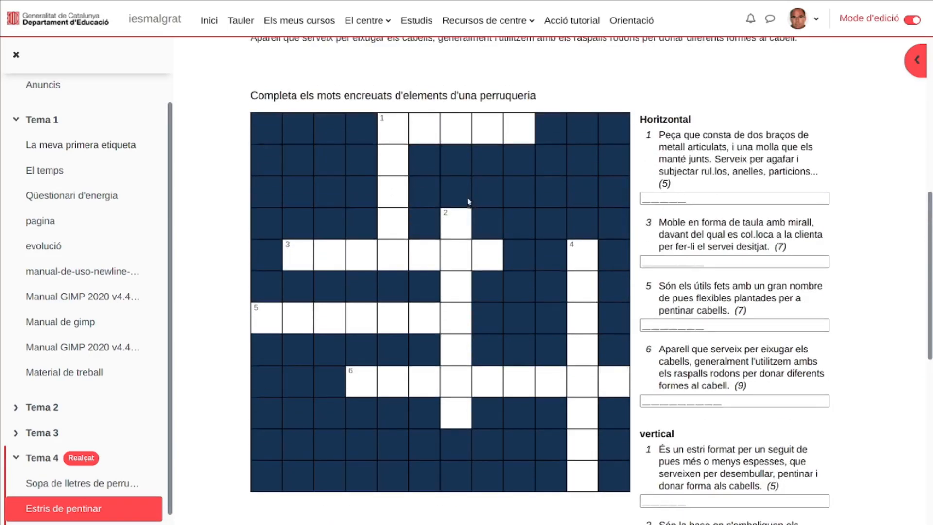
scroll(427, 290, down, 4)
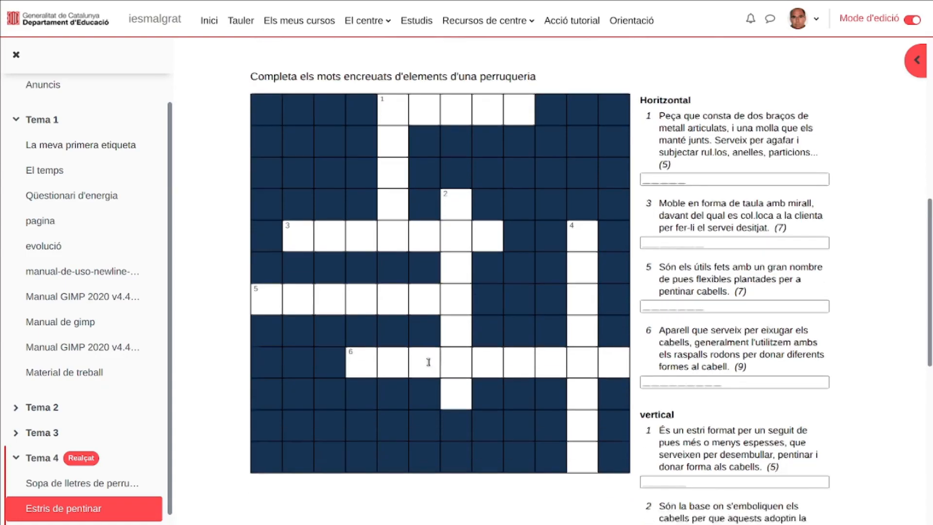
scroll(432, 372, up, 10)
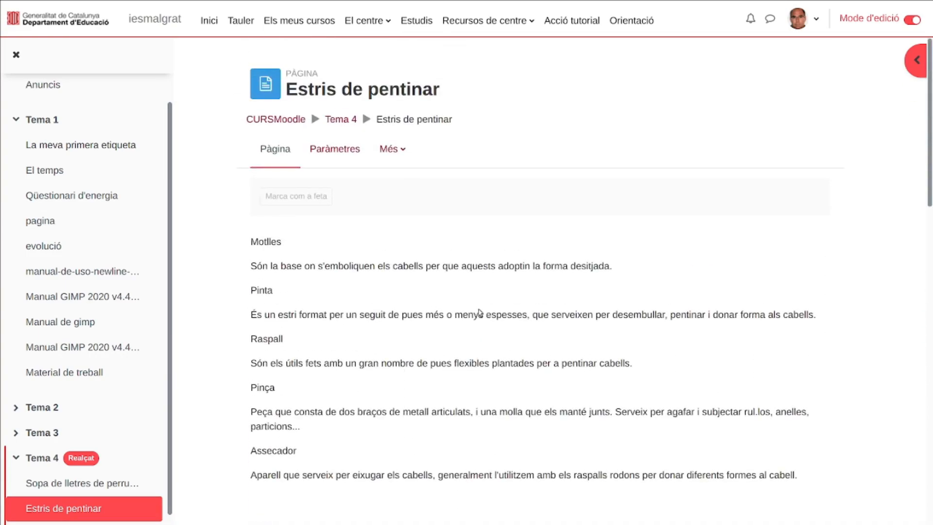
scroll(498, 290, down, 3)
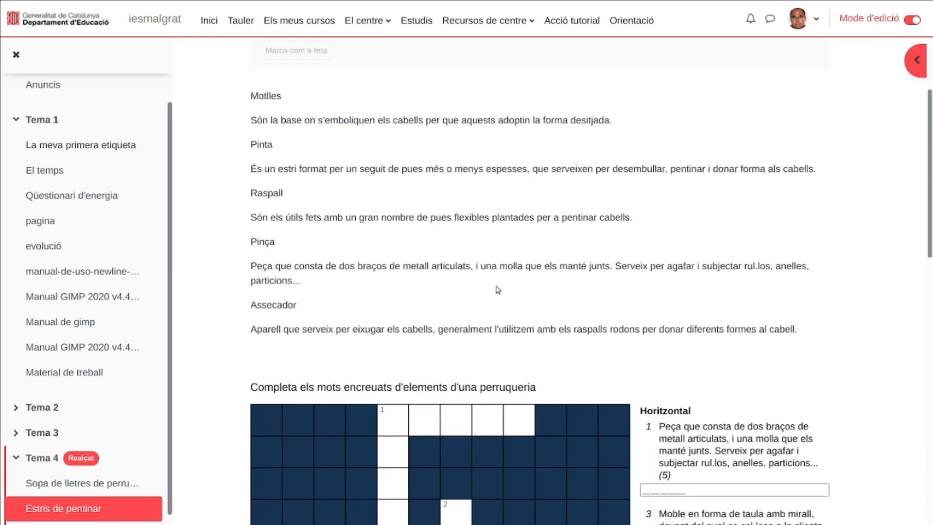
scroll(519, 262, down, 3)
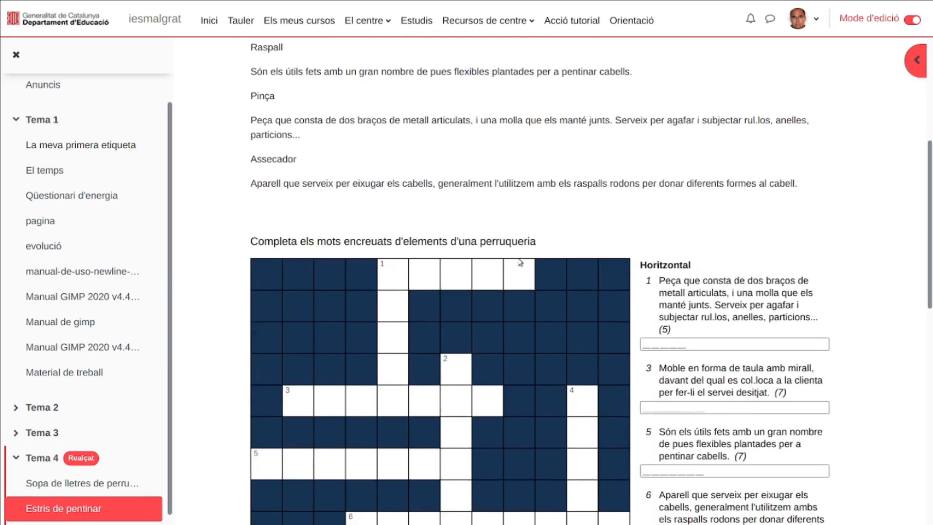
scroll(569, 235, down, 5)
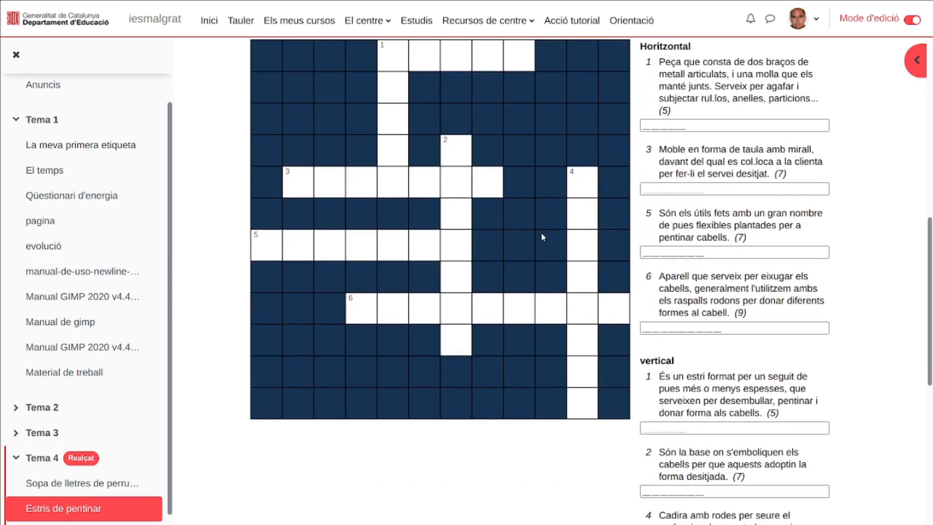